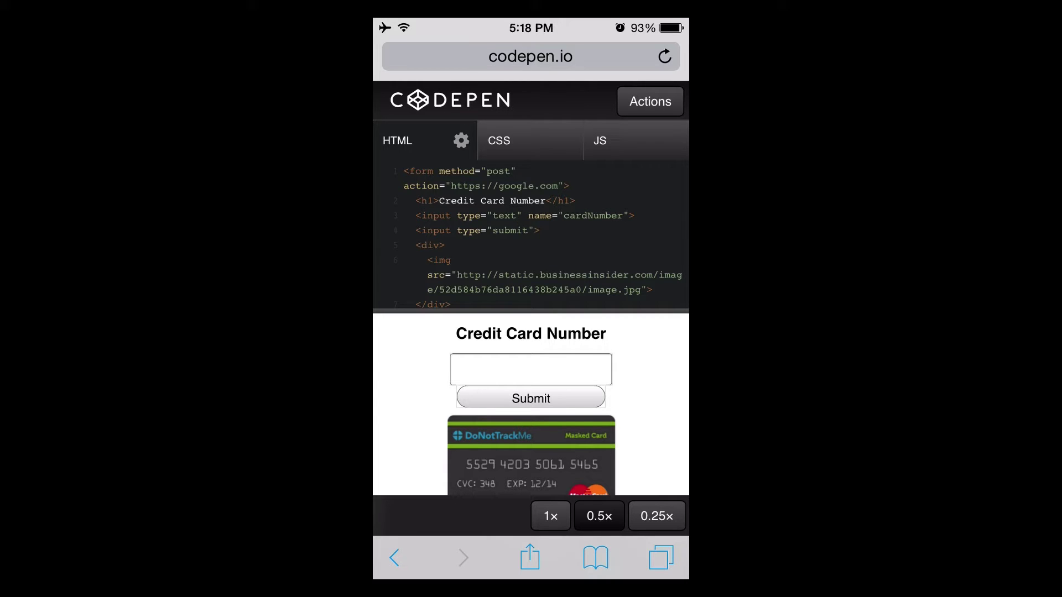
left_click(531, 370)
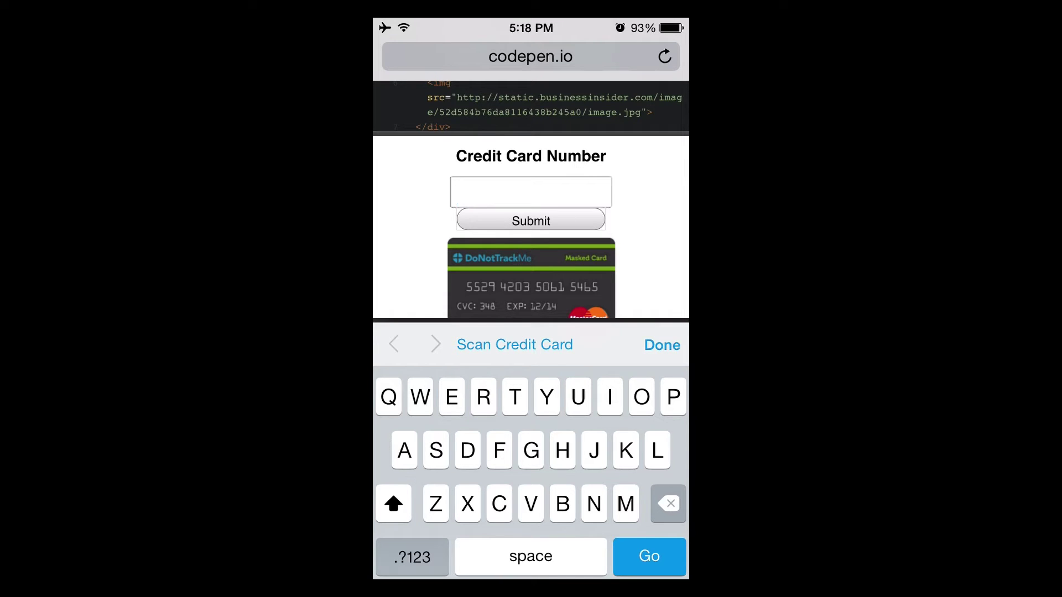
left_click(514, 345)
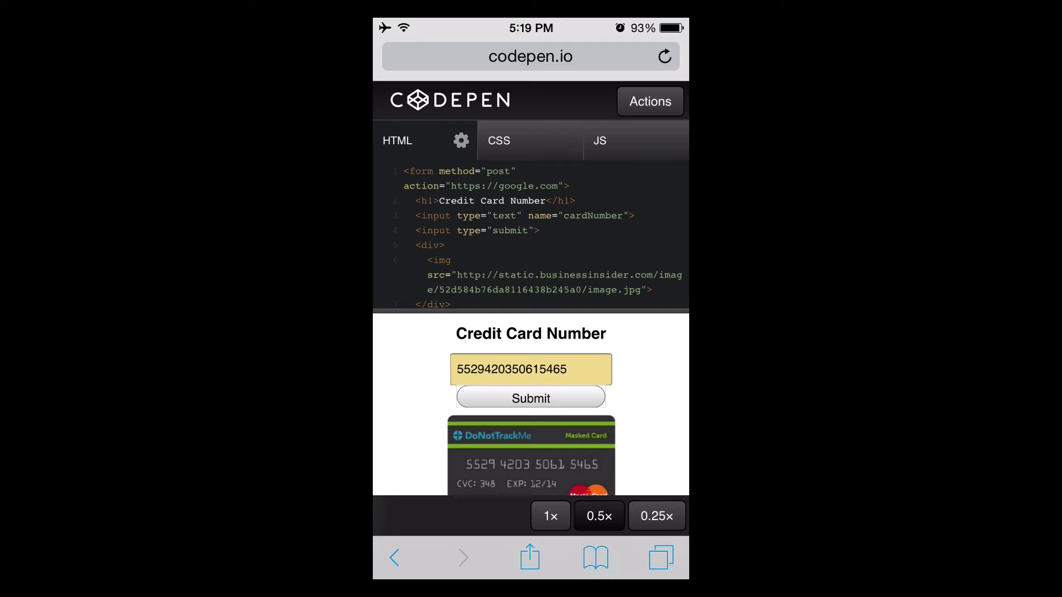
Step: Submit the form, choose Remember this Card, and reload the CodePen page
left_click(531, 399)
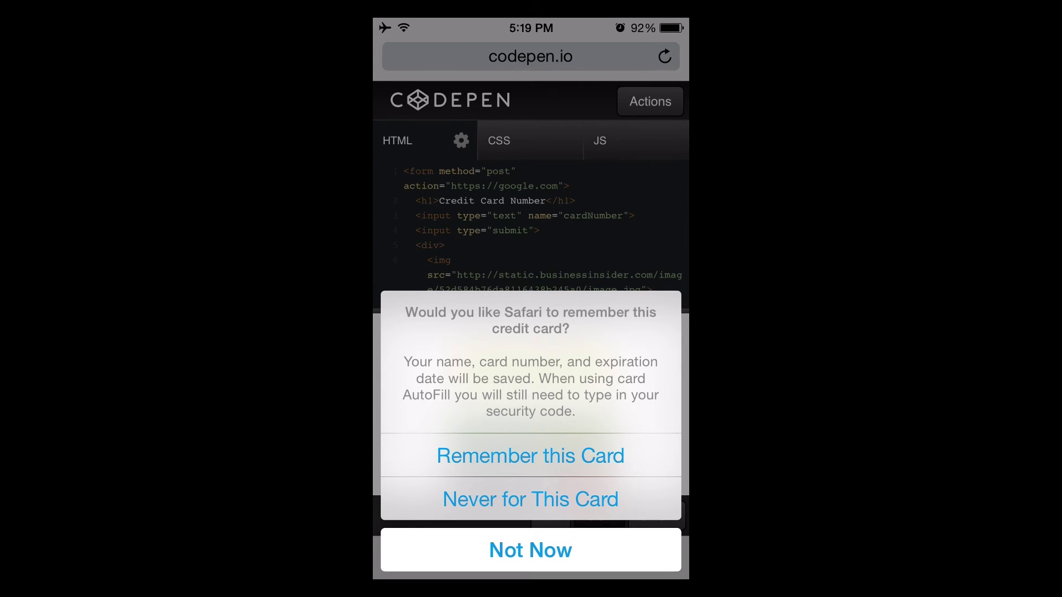
left_click(530, 550)
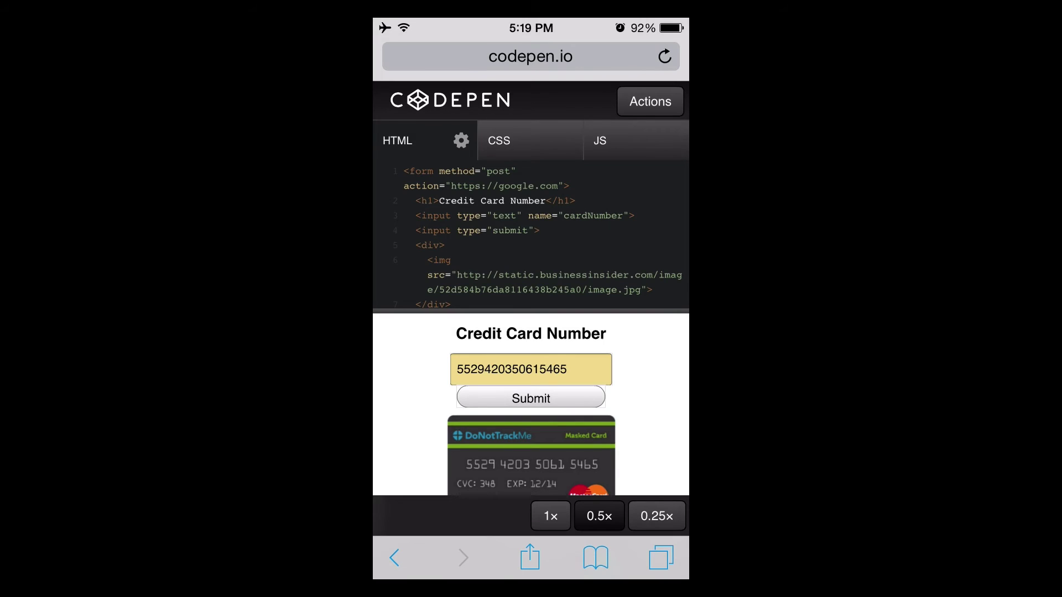
left_click(665, 56)
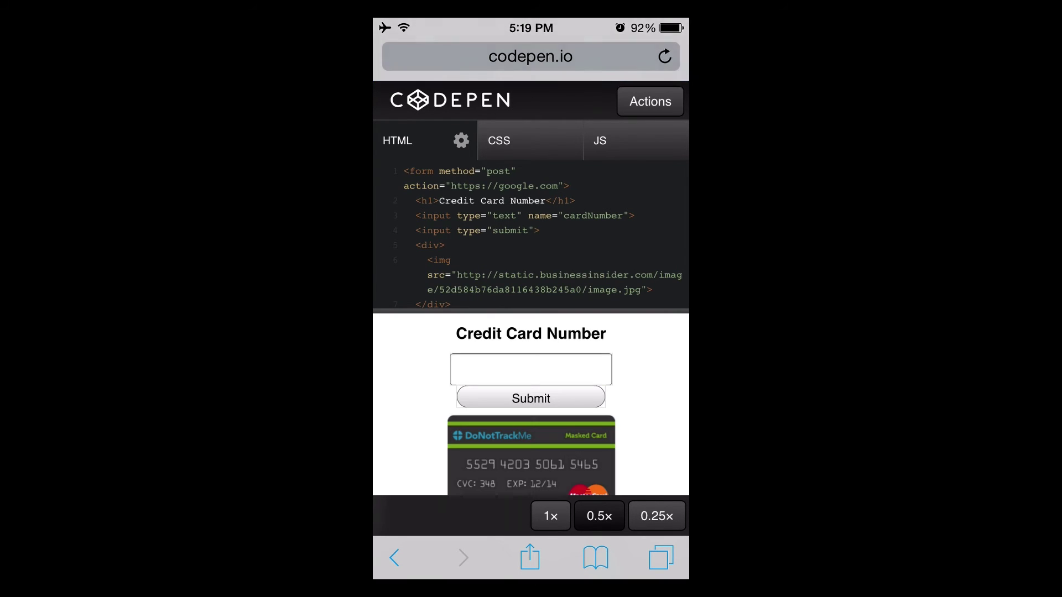
Step: Show AutoFill Credit Card options on the empty number field, offering MasterCard ending 5465
left_click(531, 370)
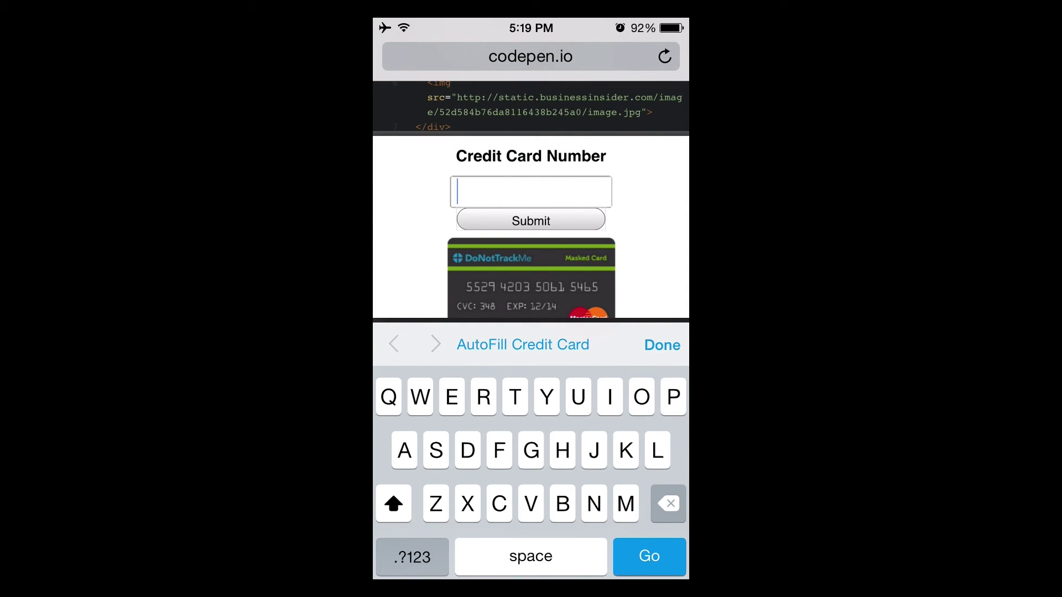
left_click(522, 345)
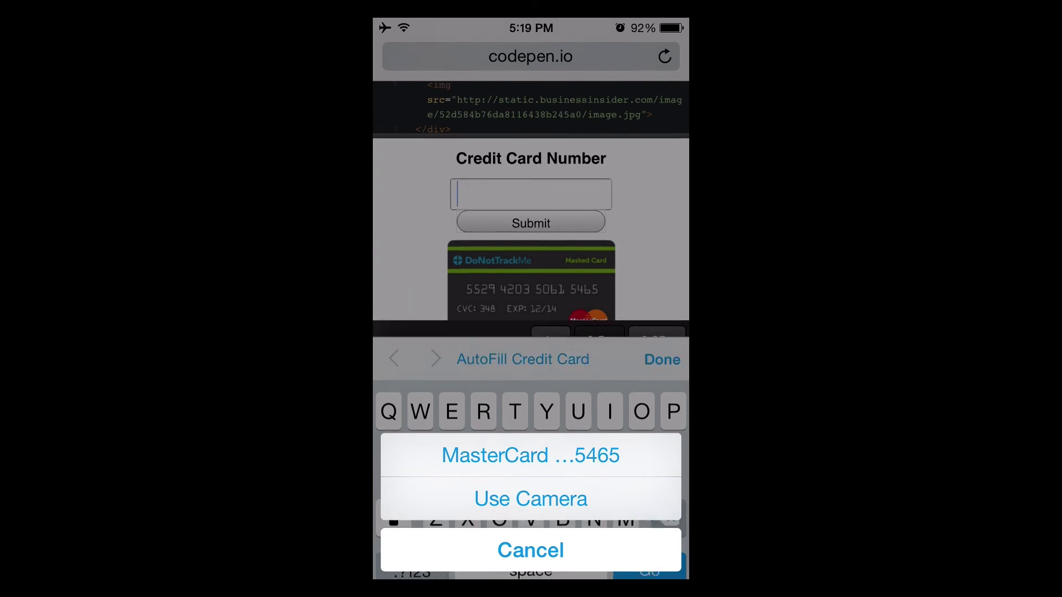
Step: Choose Use Camera to reopen Safari's card scanner
left_click(530, 499)
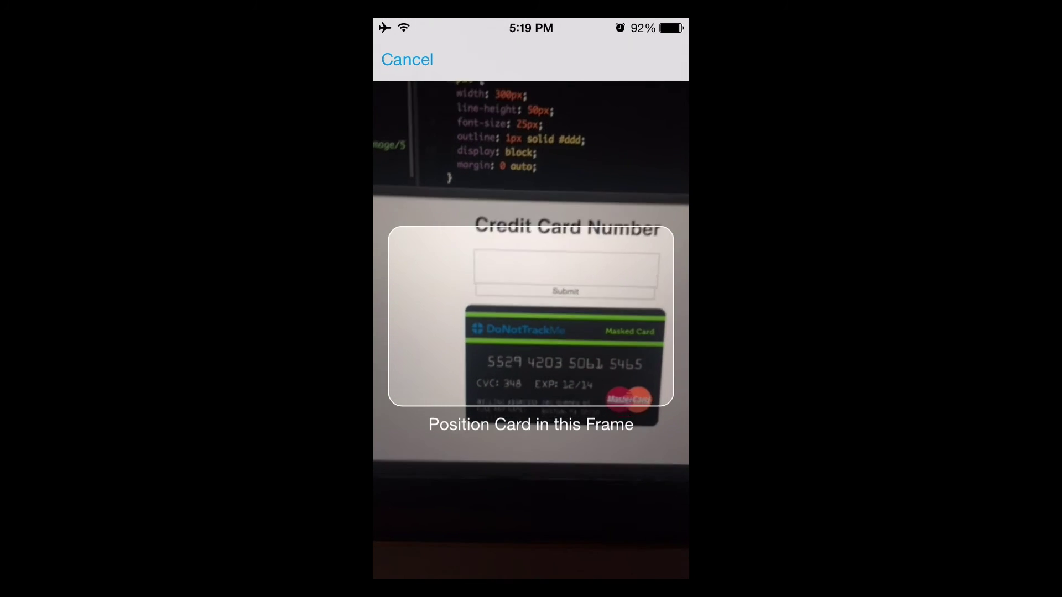